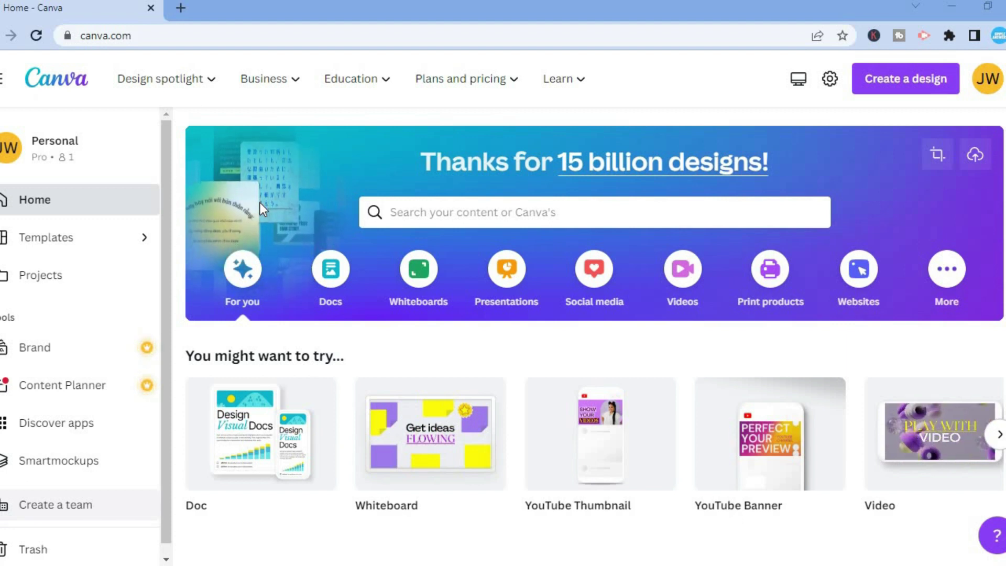
Open the home page template search to show recent searches like 'coloring page'
{"action": "left_click", "coordinate": [413, 215]}
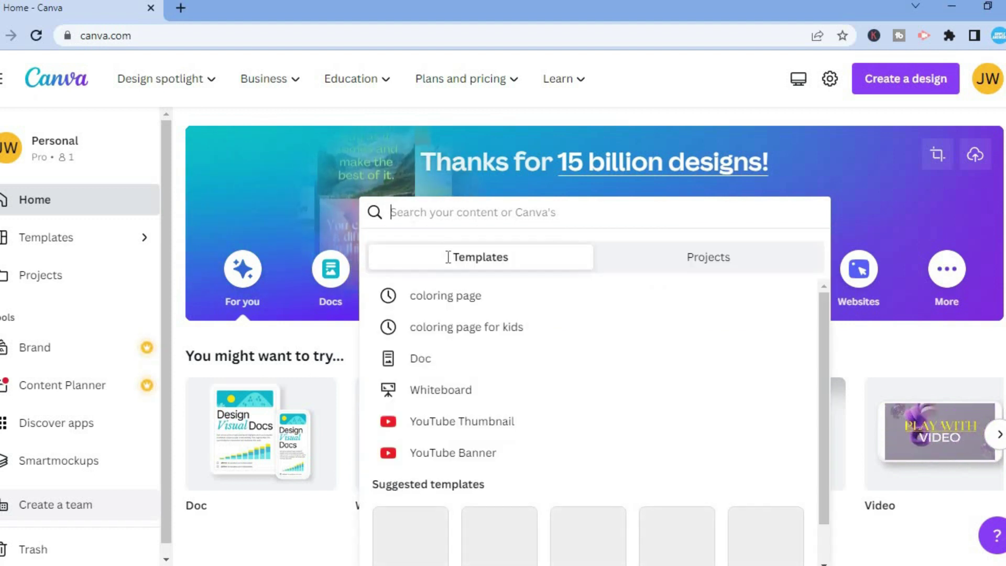
Search templates for 'coloring page' and browse the results down to the Letter B worksheet
{"action": "left_click", "coordinate": [422, 296]}
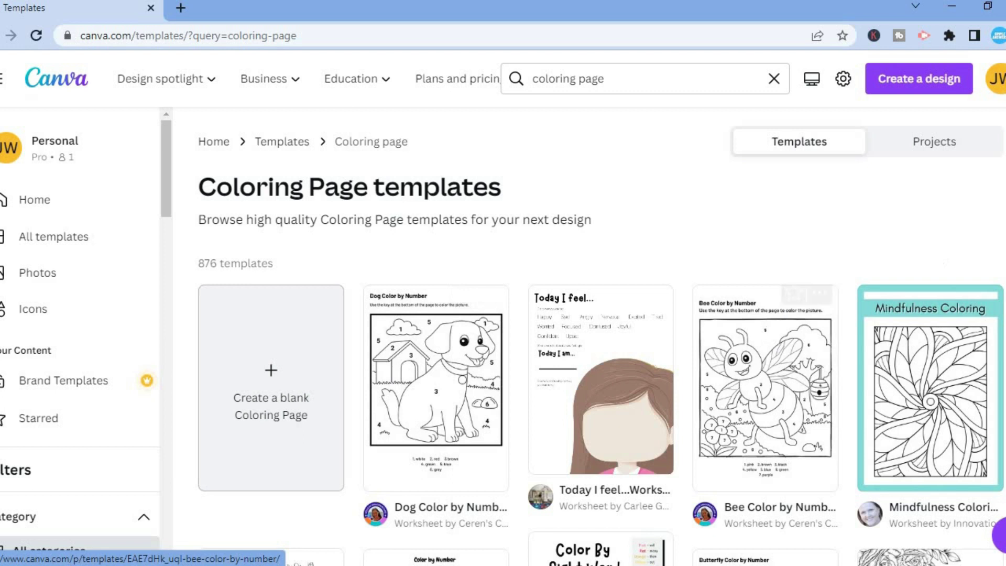
{"action": "scroll", "coordinate": [601, 336], "scroll_direction": "down", "scroll_amount": 4}
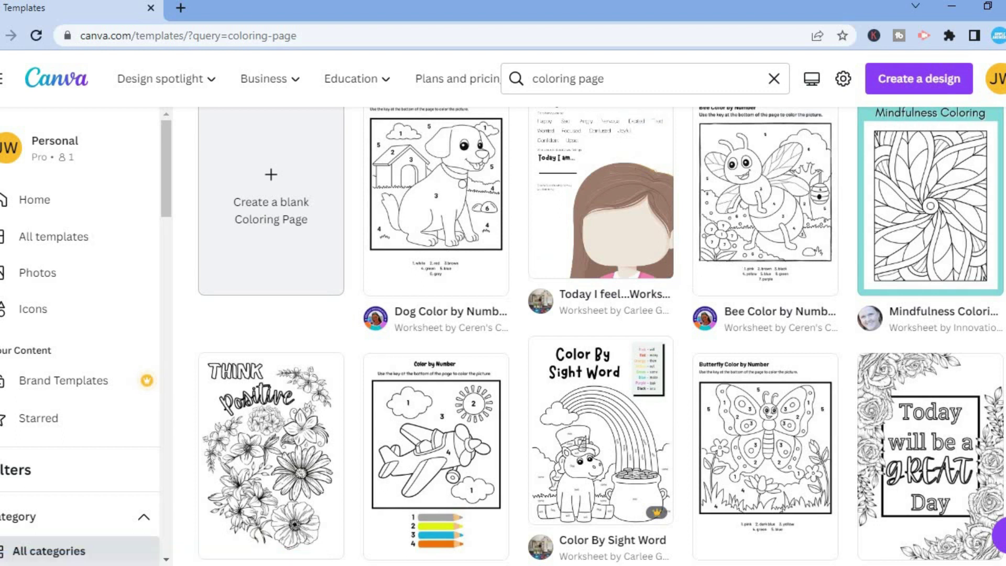
{"action": "scroll", "coordinate": [929, 210], "scroll_direction": "down", "scroll_amount": 4}
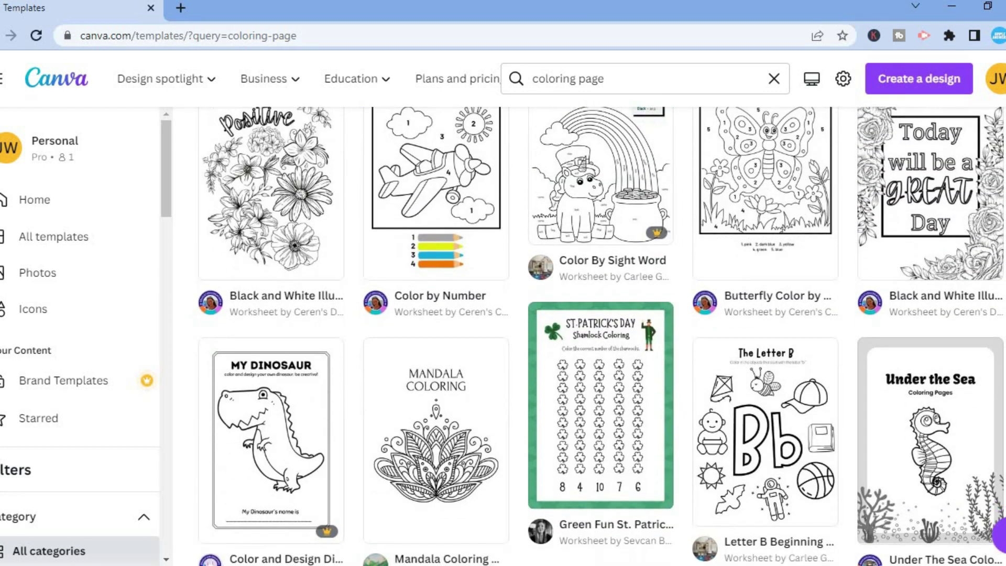
{"action": "scroll", "coordinate": [601, 335], "scroll_direction": "down", "scroll_amount": 3}
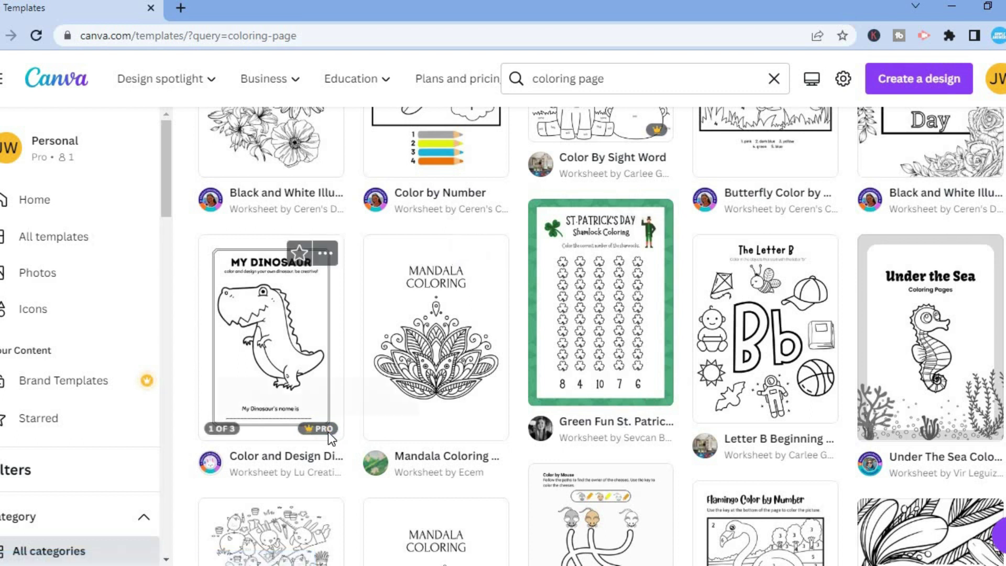
{"action": "mouse_move", "coordinate": [327, 432]}
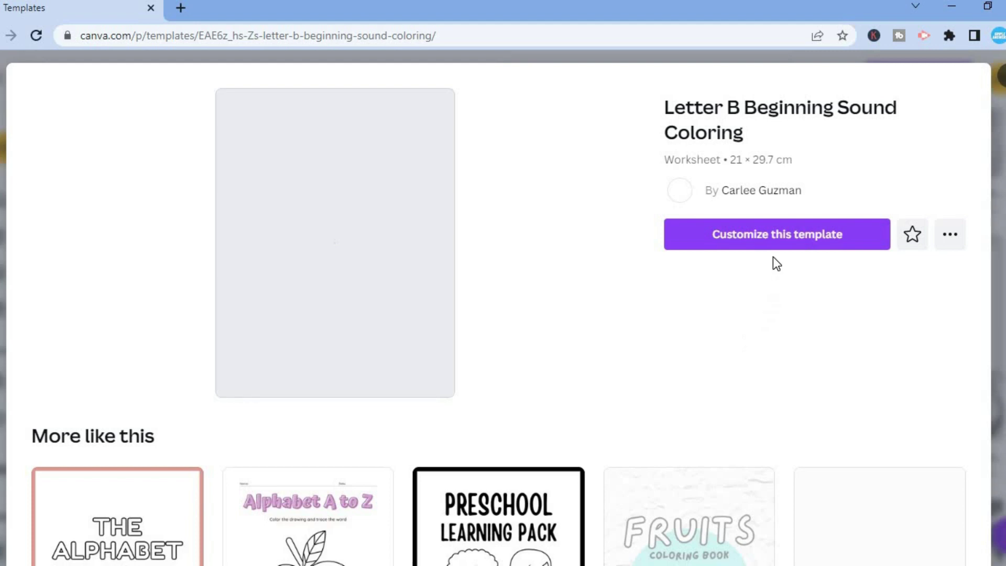
Customize the Letter B Beginning Sound Coloring template as an editable design in a new tab
{"action": "left_click", "coordinate": [758, 241]}
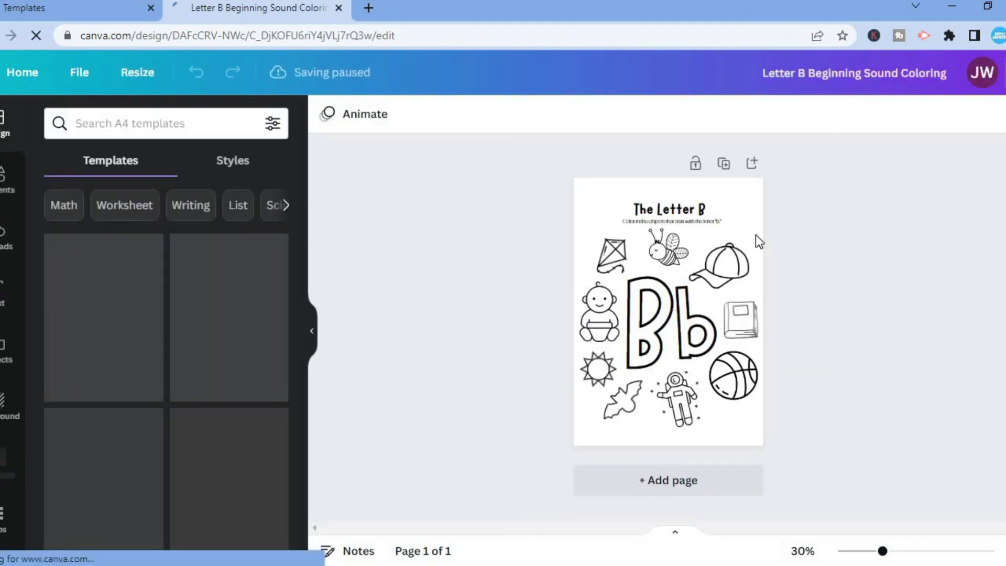
Select the cap picture on the loaded Letter B worksheet page
{"action": "left_click", "coordinate": [713, 268]}
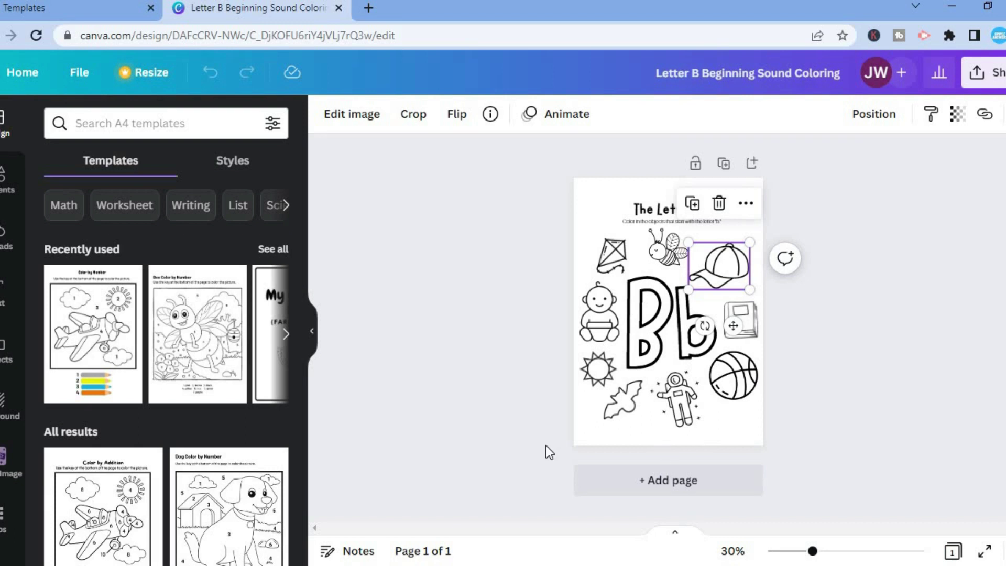
Search editor templates for 'farm animals coloring' and scroll down to the Under the Sea pages
{"action": "left_click", "coordinate": [148, 127]}
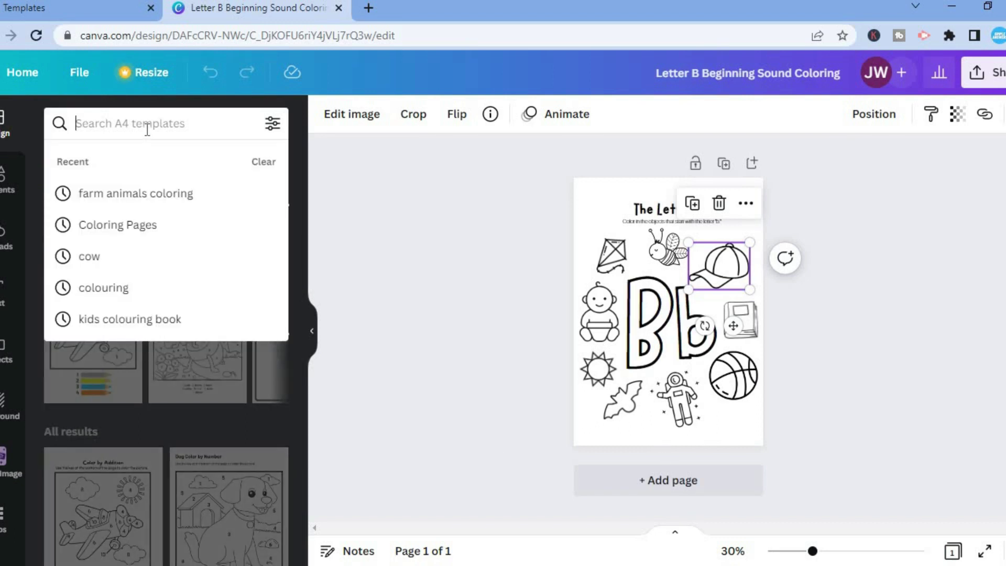
{"action": "left_click", "coordinate": [161, 193]}
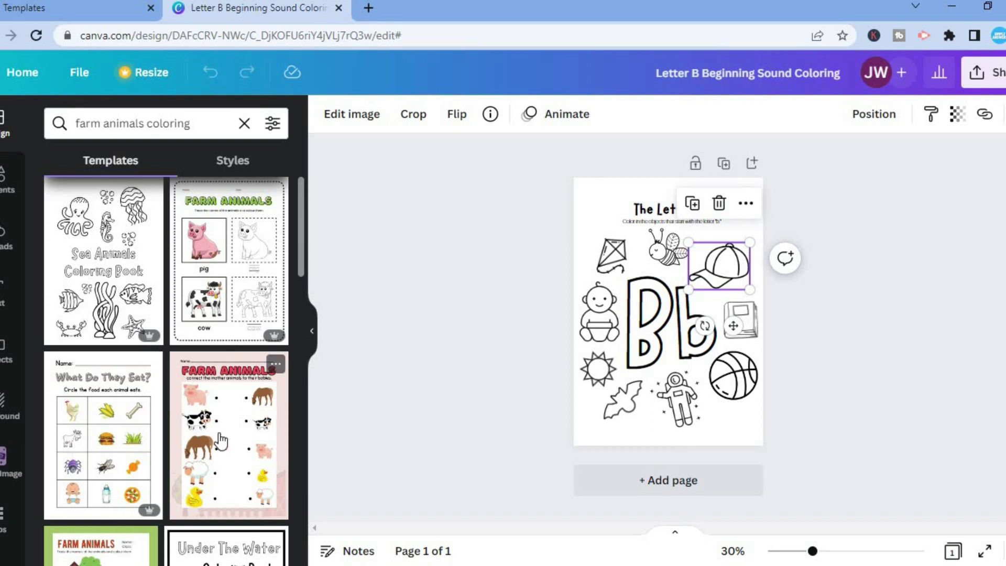
{"action": "scroll", "coordinate": [301, 268], "scroll_direction": "down", "scroll_amount": 1}
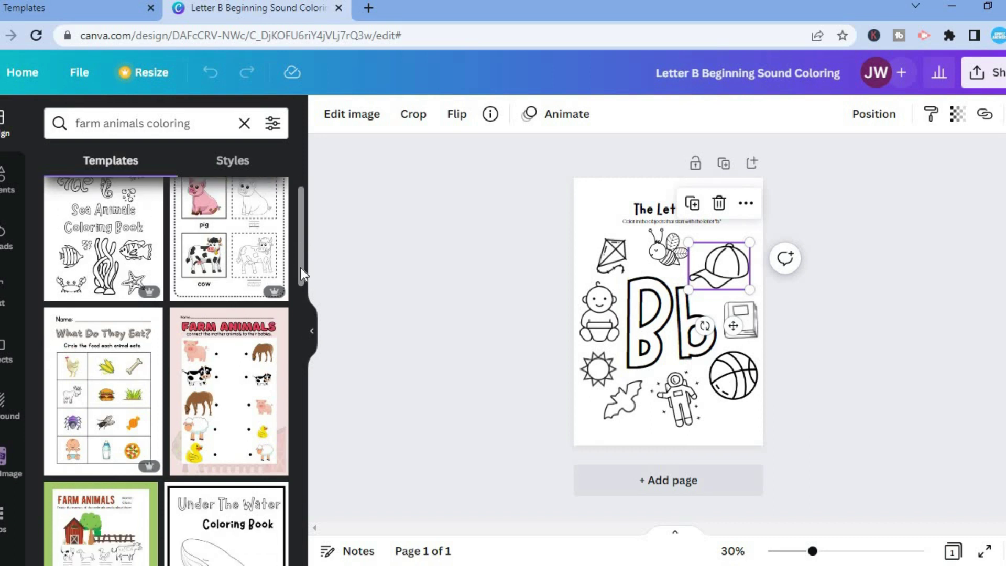
{"action": "left_click_drag", "start_coordinate": [301, 268], "coordinate": [300, 183]}
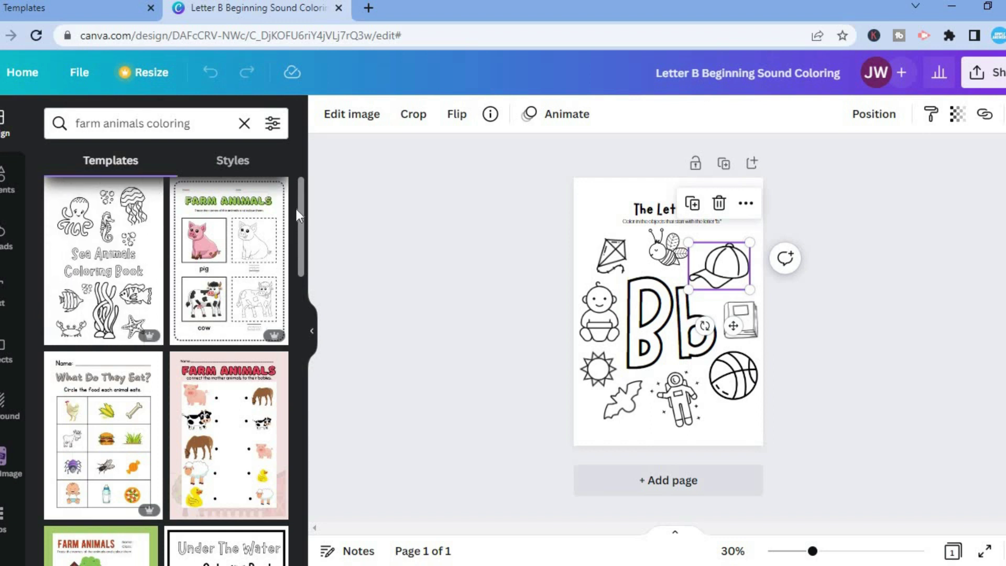
{"action": "scroll", "coordinate": [300, 208], "scroll_direction": "down", "scroll_amount": 6}
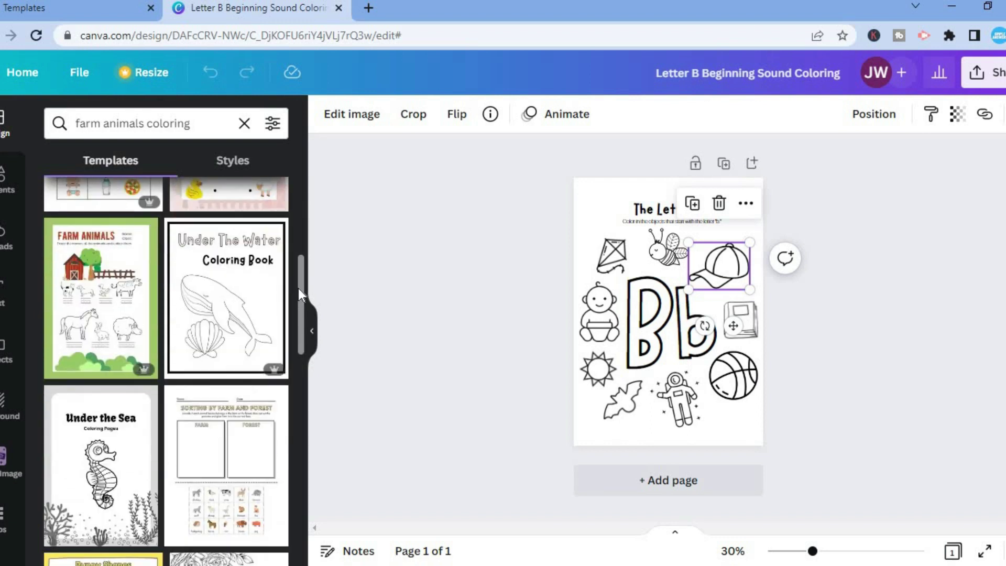
{"action": "scroll", "coordinate": [293, 331], "scroll_direction": "down", "scroll_amount": 3}
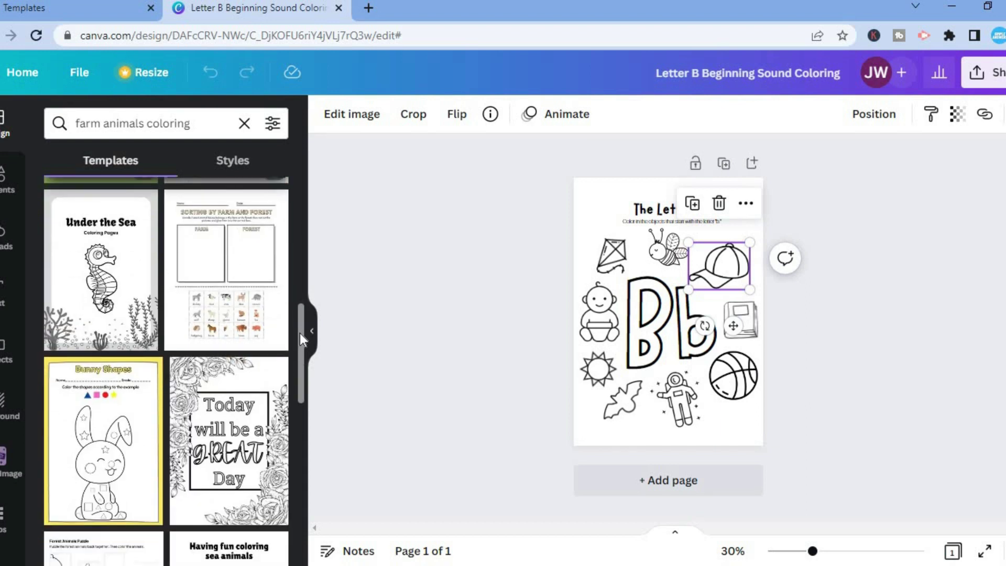
{"action": "mouse_move", "coordinate": [88, 297]}
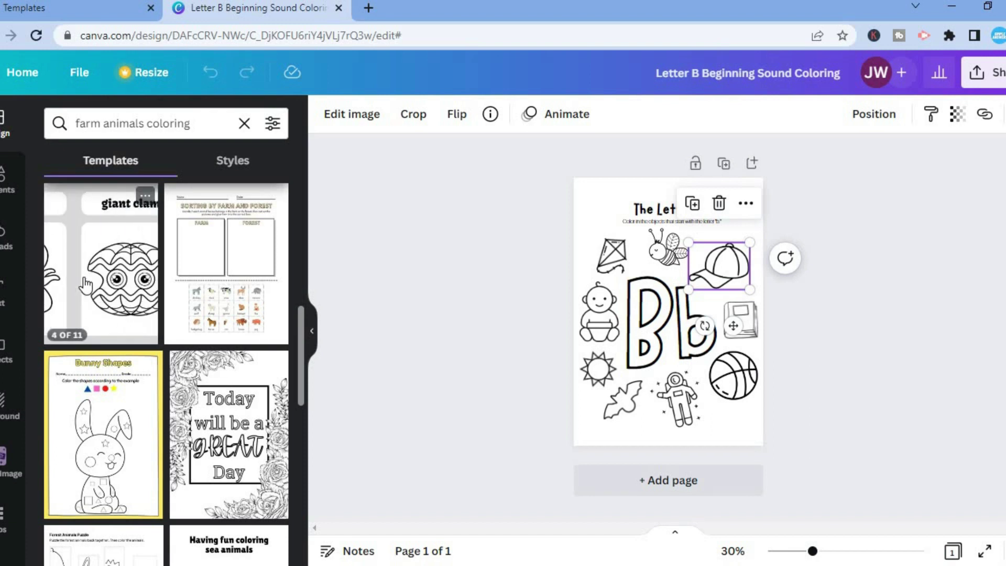
Apply all 11 Under the Sea coloring pages and scroll through the cover, turtle, octopus and starfish pages
{"action": "left_click", "coordinate": [85, 285]}
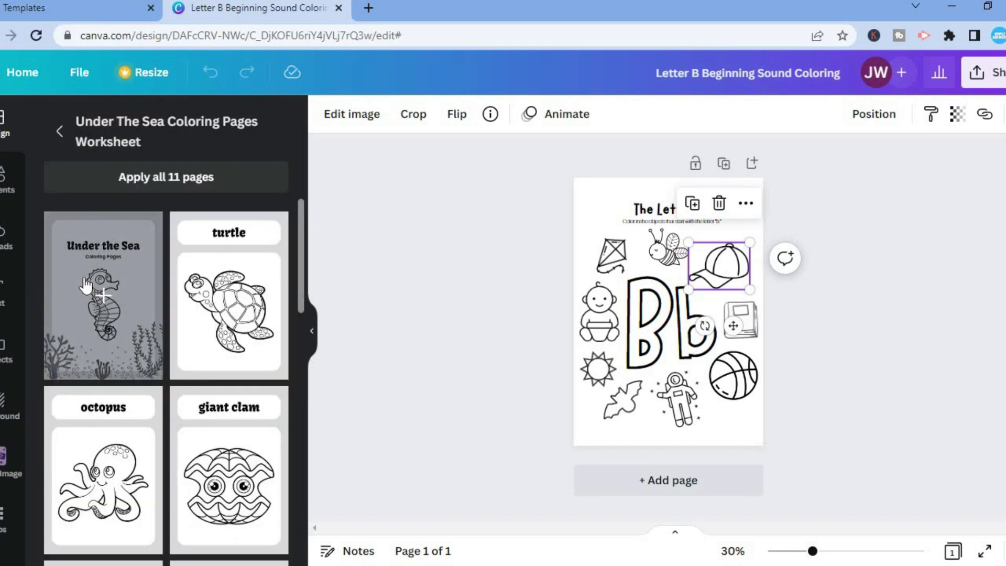
{"action": "left_click", "coordinate": [197, 180]}
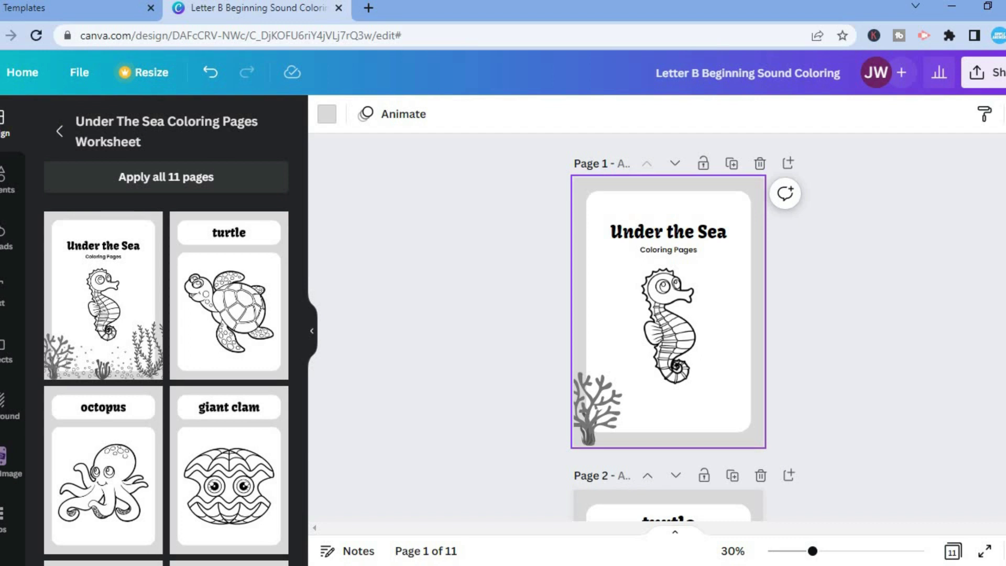
{"action": "scroll", "coordinate": [668, 325], "scroll_direction": "down", "scroll_amount": 8}
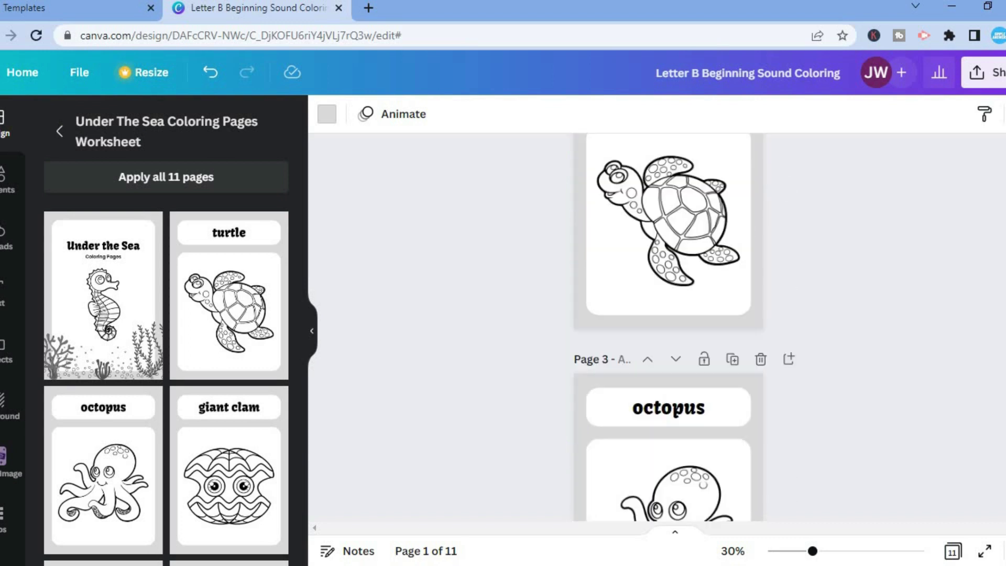
{"action": "scroll", "coordinate": [668, 325], "scroll_direction": "down", "scroll_amount": 10}
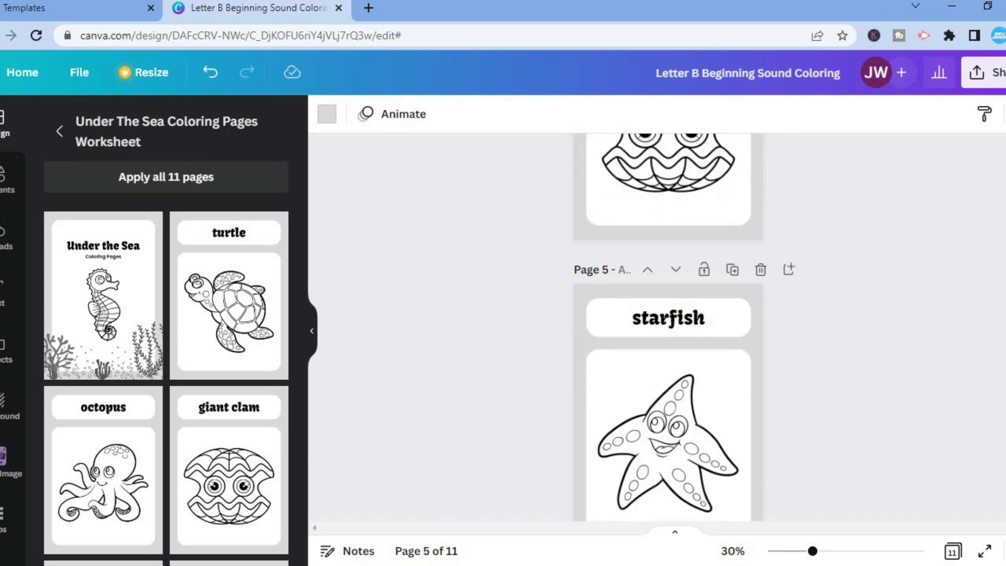
{"action": "scroll", "coordinate": [668, 325], "scroll_direction": "down", "scroll_amount": 10}
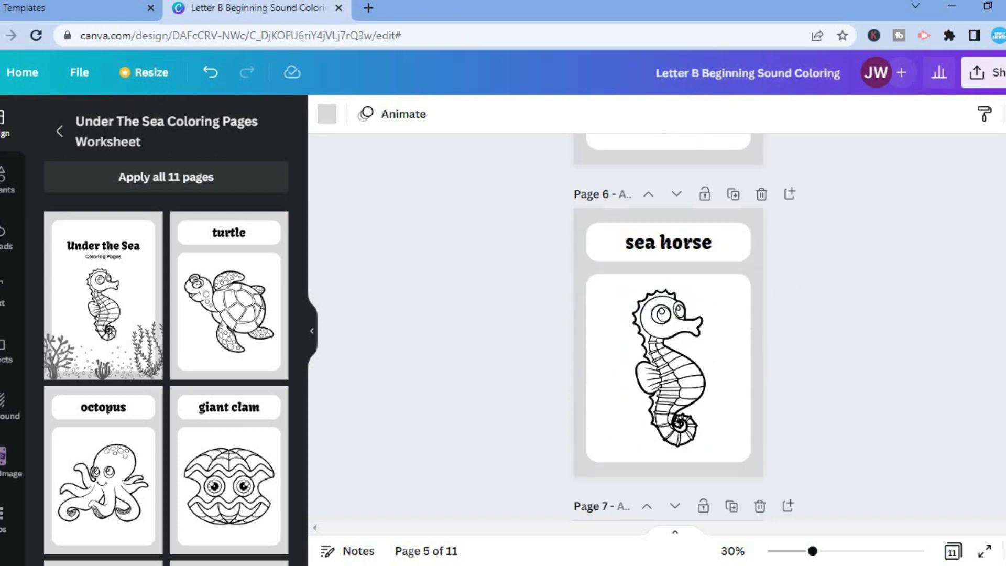
{"action": "scroll", "coordinate": [668, 324], "scroll_direction": "up", "scroll_amount": 20}
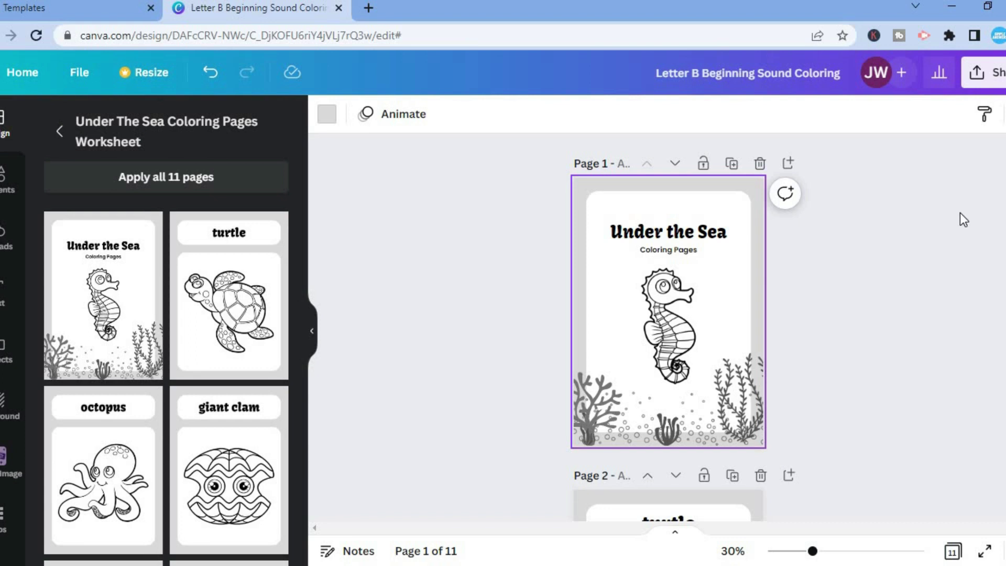
{"action": "left_click", "coordinate": [59, 130]}
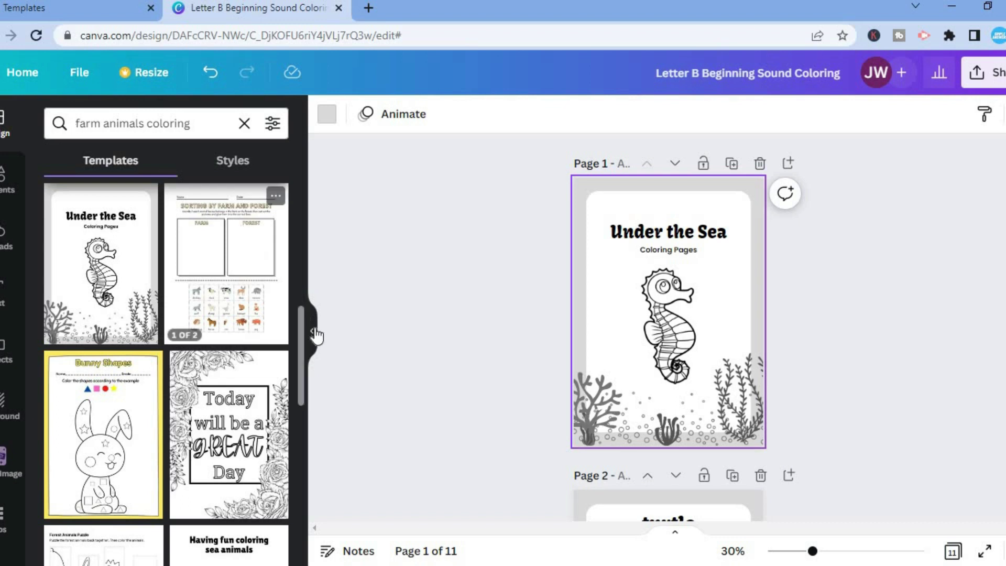
{"action": "scroll", "coordinate": [300, 325], "scroll_direction": "down", "scroll_amount": 2}
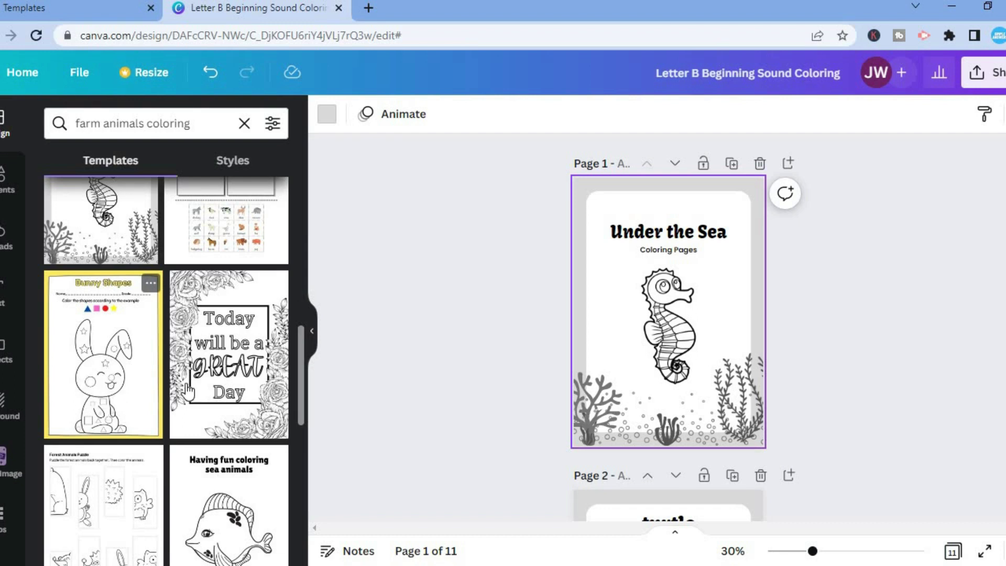
{"action": "left_click_drag", "start_coordinate": [299, 369], "coordinate": [297, 430]}
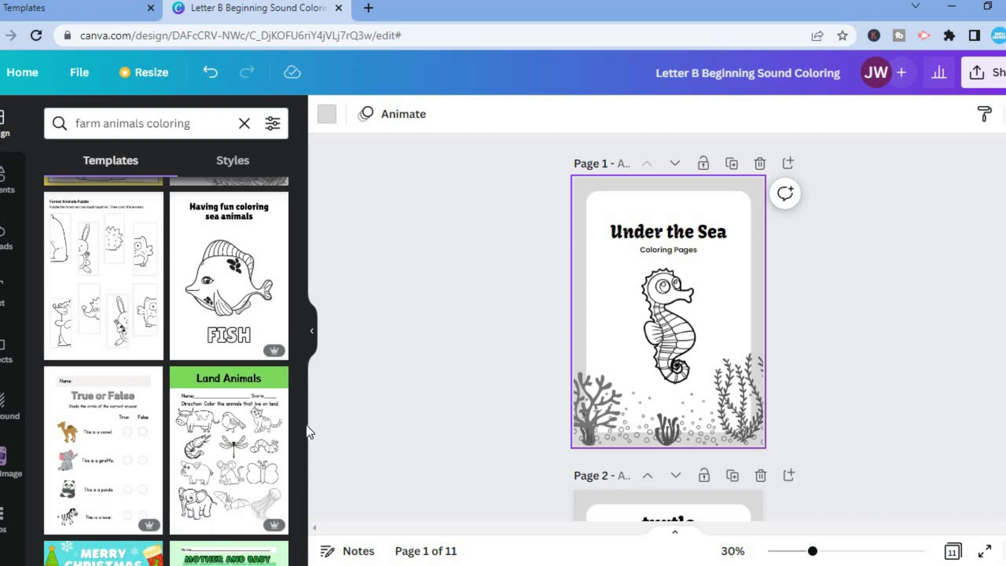
{"action": "scroll", "coordinate": [297, 479], "scroll_direction": "down", "scroll_amount": 5}
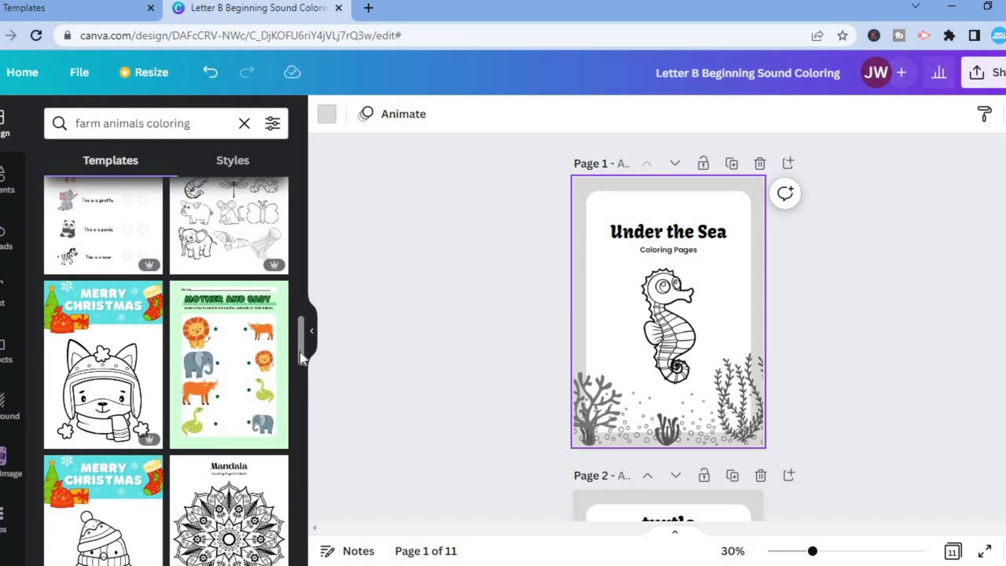
{"action": "scroll", "coordinate": [299, 325], "scroll_direction": "up", "scroll_amount": 2}
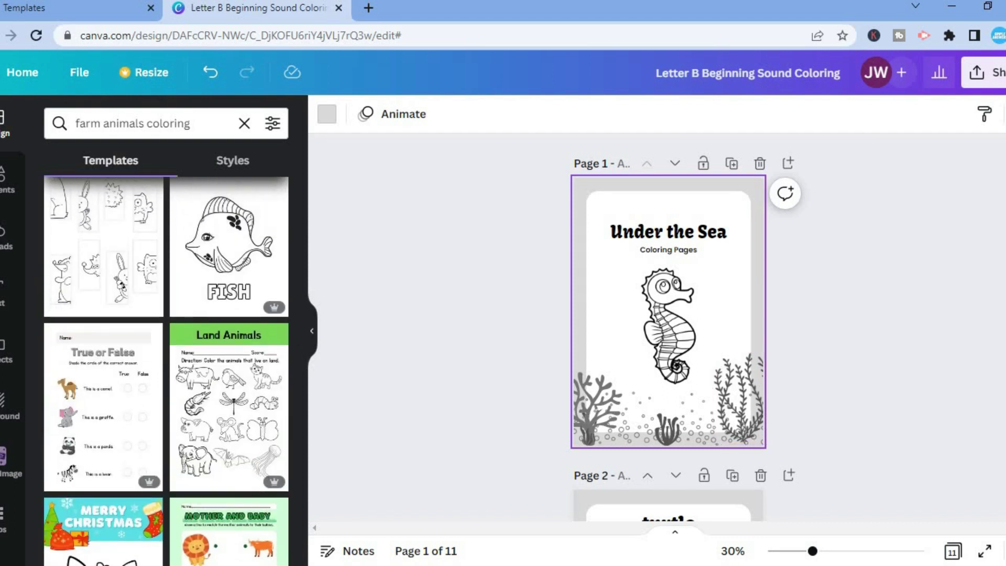
{"action": "scroll", "coordinate": [668, 327], "scroll_direction": "down", "scroll_amount": 20}
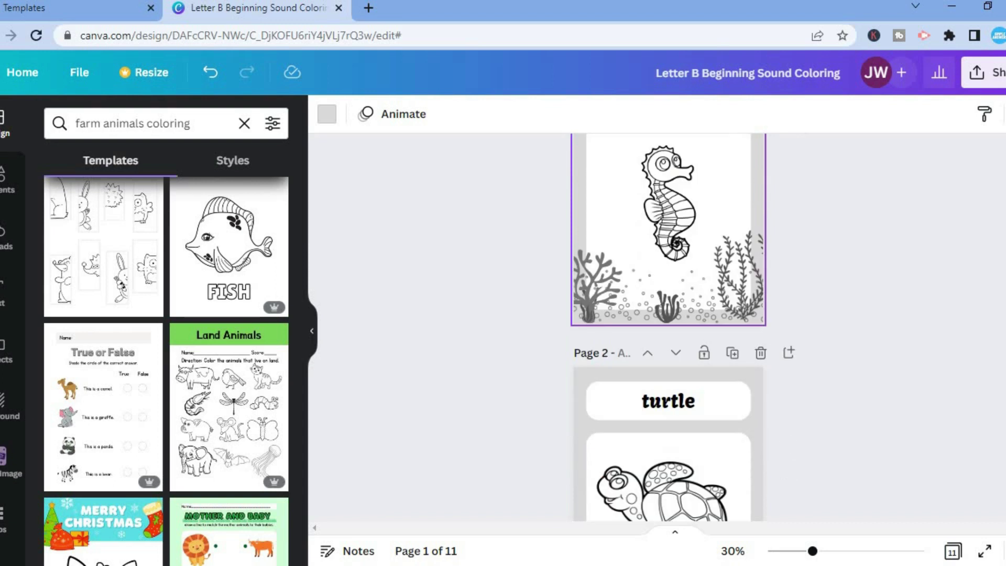
{"action": "scroll", "coordinate": [668, 327], "scroll_direction": "down", "scroll_amount": 20}
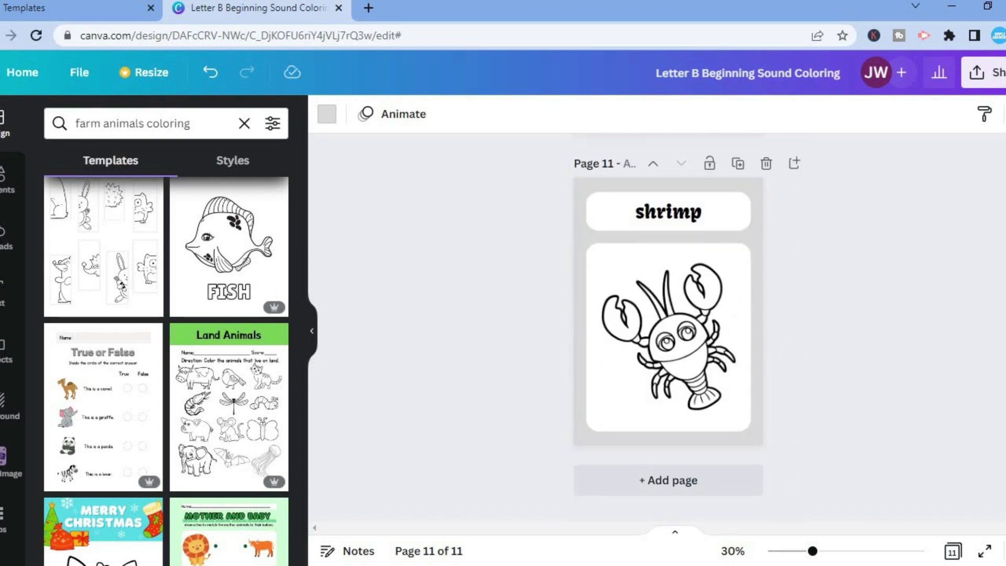
Add a 12th page and fill it with the Forest Animals Puzzle worksheet
{"action": "left_click", "coordinate": [660, 481]}
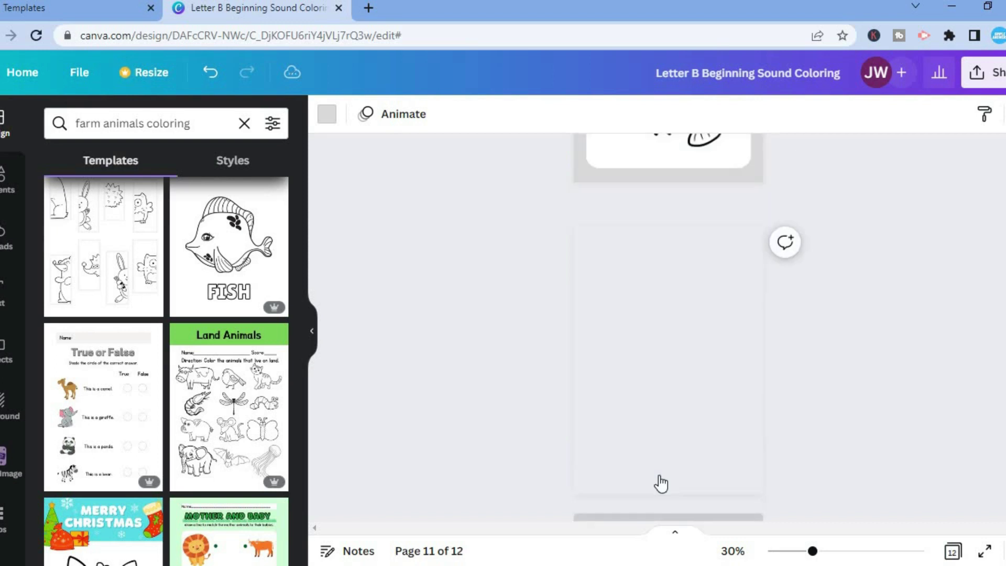
{"action": "mouse_move", "coordinate": [99, 257]}
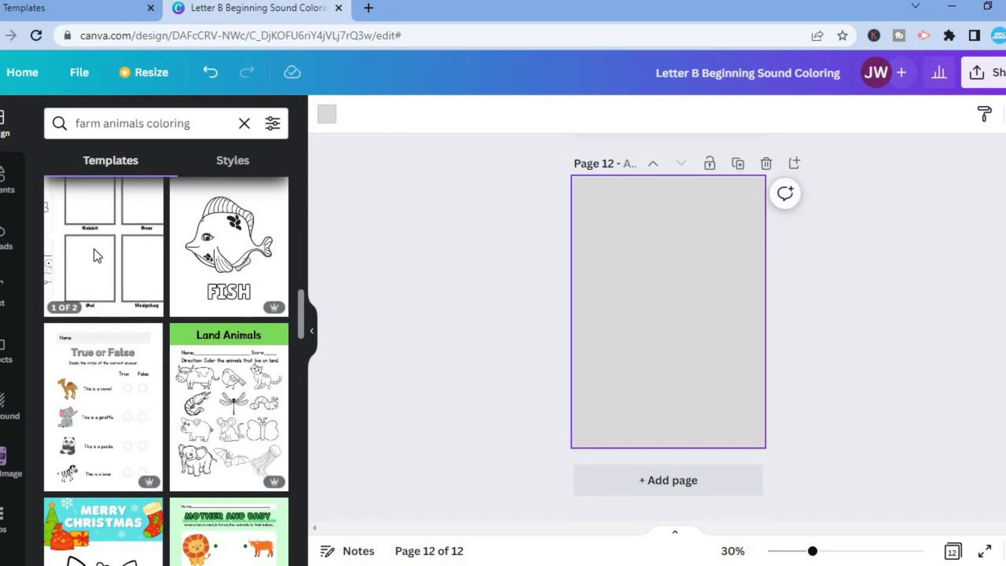
{"action": "left_click", "coordinate": [95, 255]}
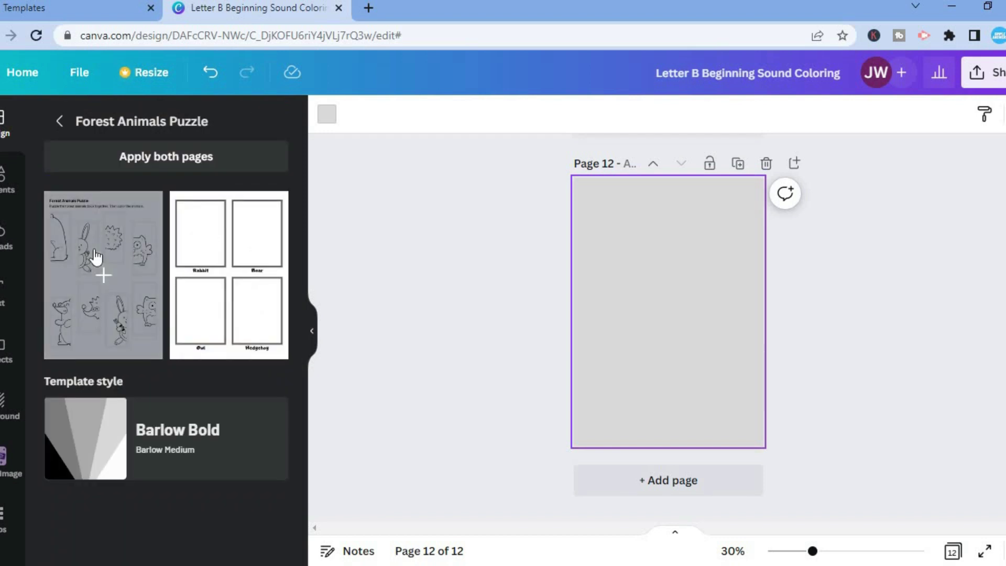
{"action": "left_click", "coordinate": [95, 256]}
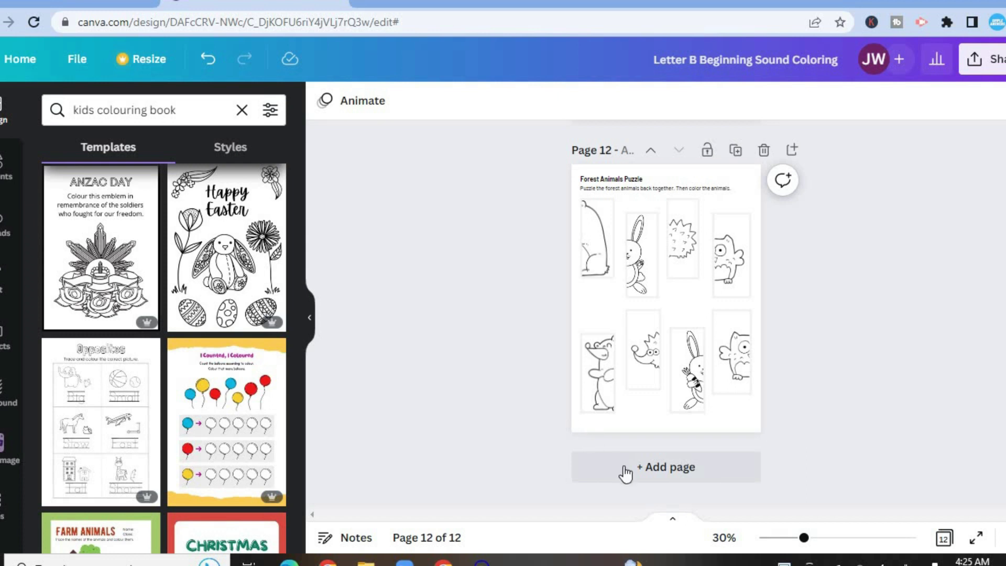
Add a blank 13th page and scroll the kids colouring book templates toward Bunny Shapes
{"action": "left_click", "coordinate": [673, 467]}
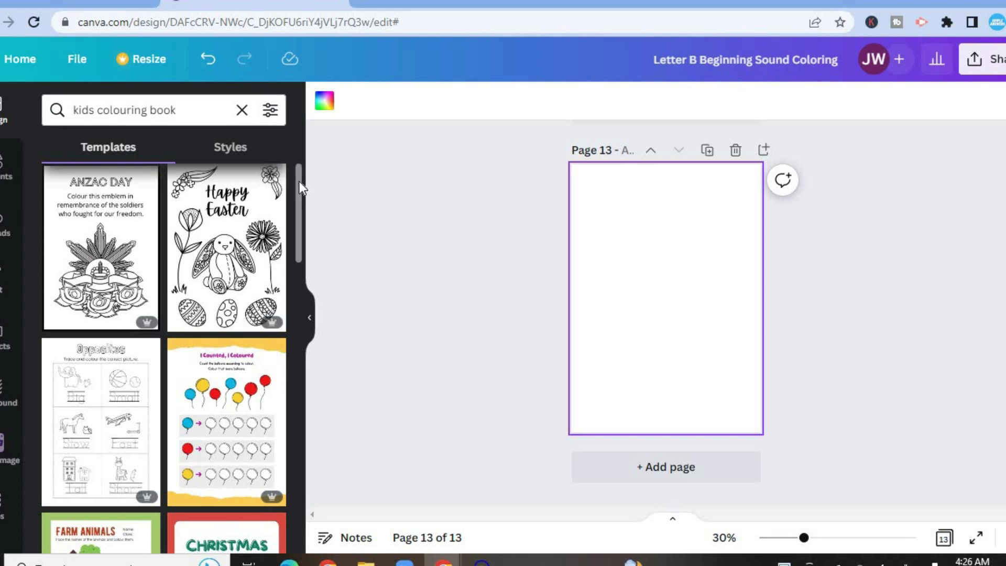
{"action": "left_click_drag", "start_coordinate": [299, 181], "coordinate": [299, 235]}
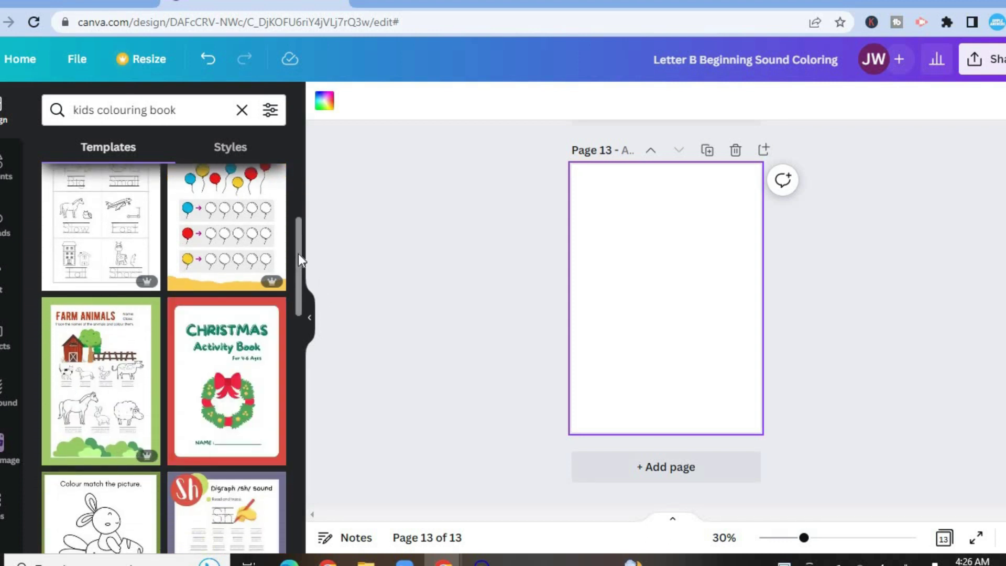
{"action": "left_click_drag", "start_coordinate": [297, 266], "coordinate": [296, 306]}
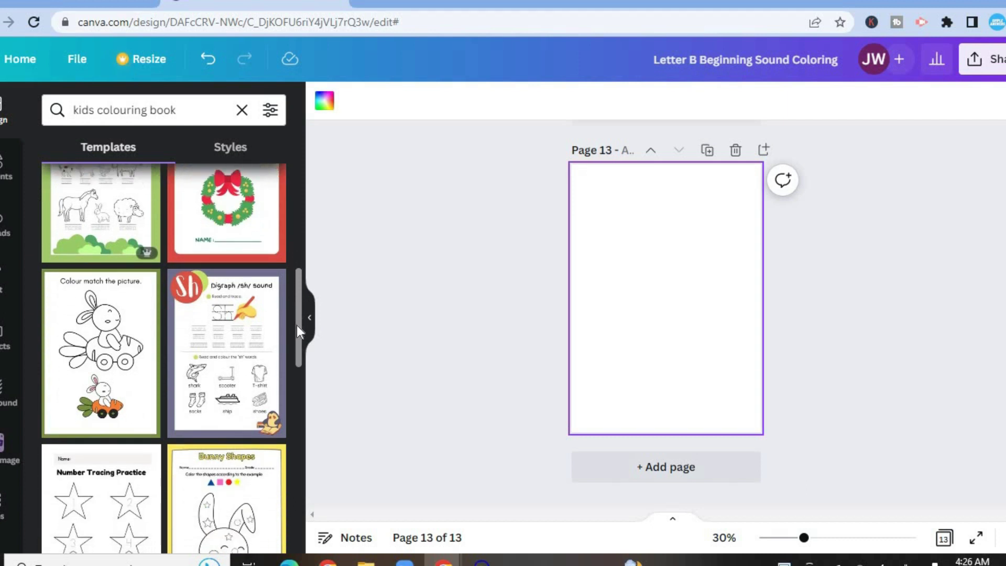
{"action": "left_click_drag", "start_coordinate": [296, 325], "coordinate": [298, 362]}
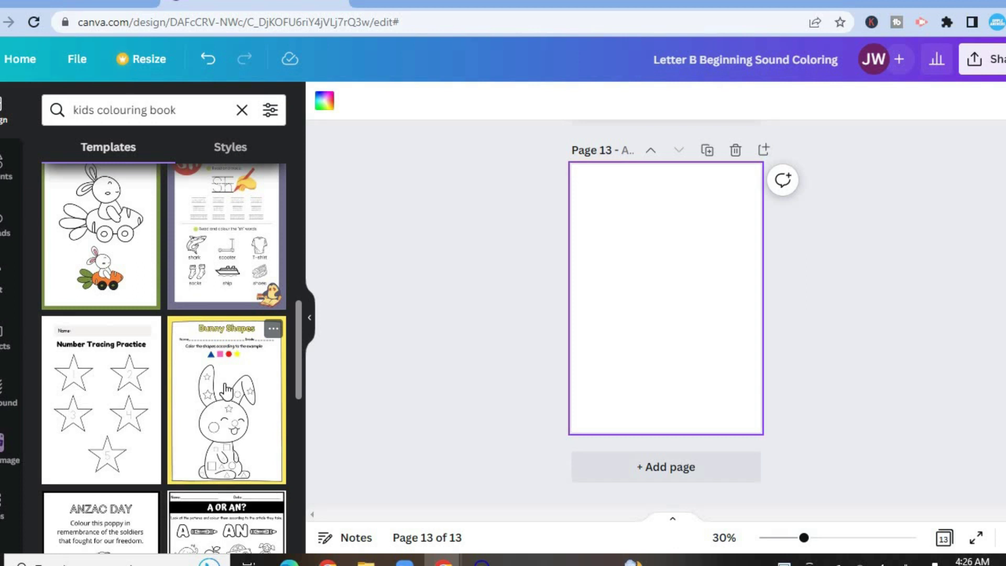
Fill page 13 with the Bunny Shapes colour-by-shape worksheet
{"action": "left_click", "coordinate": [226, 391]}
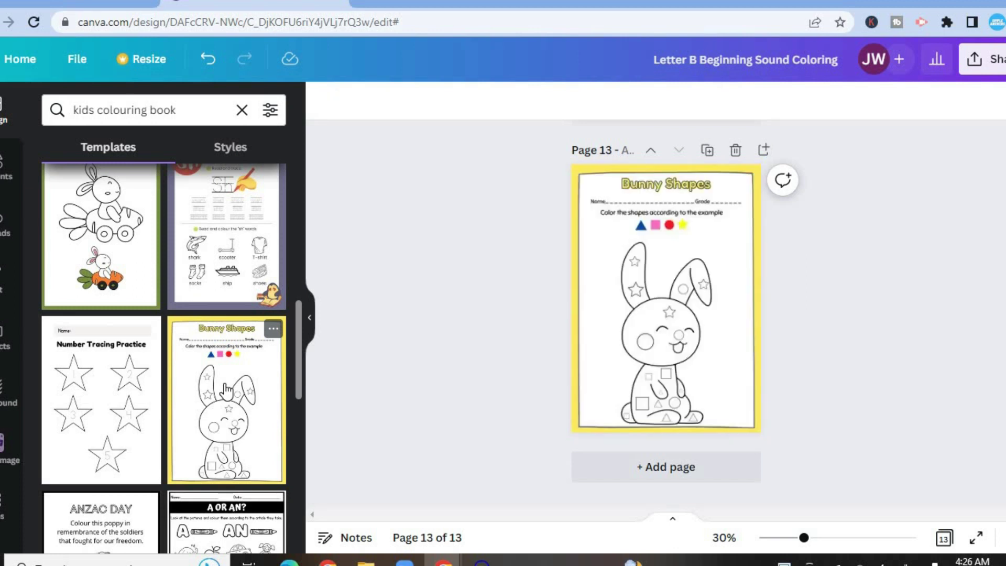
{"action": "left_click", "coordinate": [687, 312]}
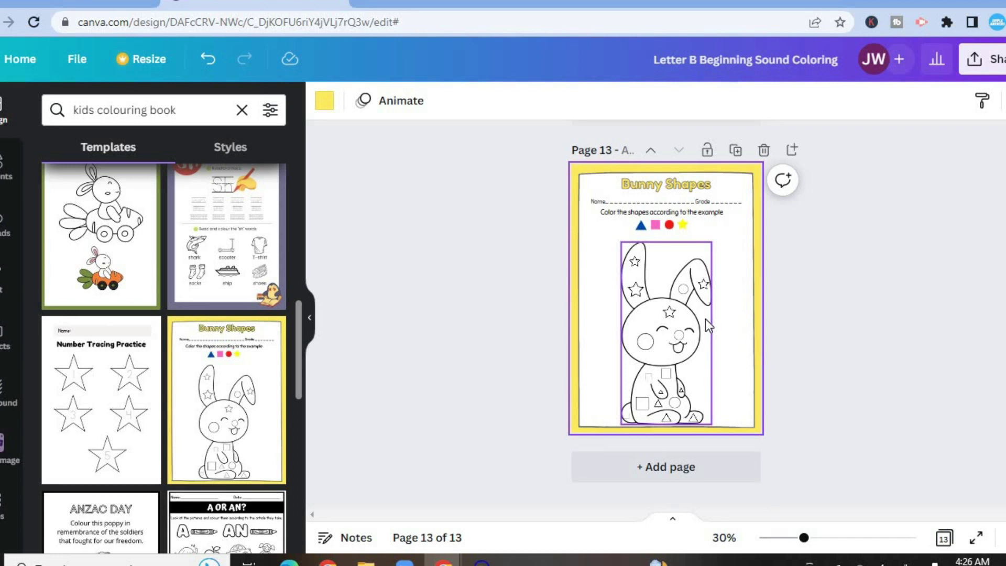
{"action": "left_click", "coordinate": [734, 313]}
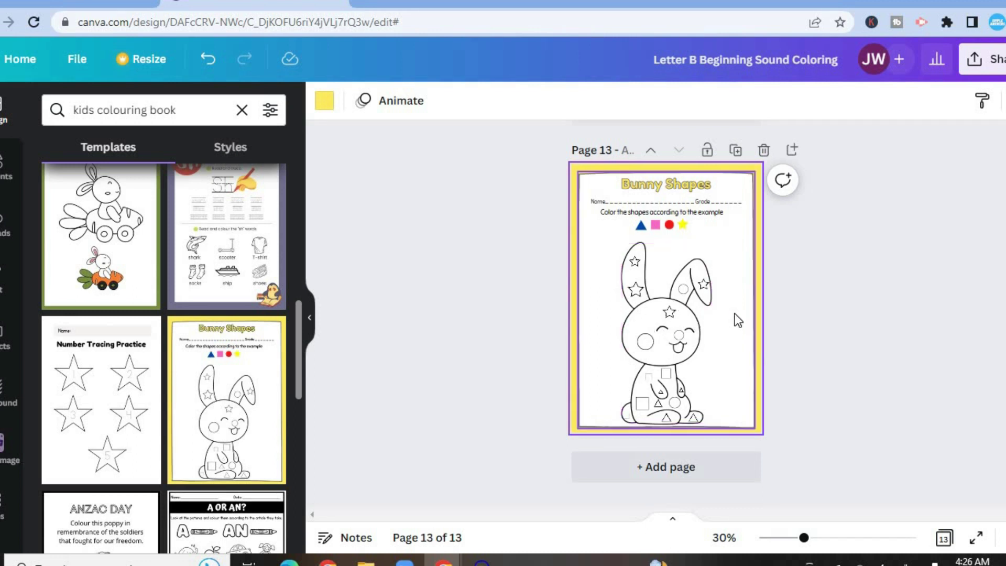
Replace the Bunny Shapes title with 'Coloring Book'
{"action": "left_click", "coordinate": [674, 187]}
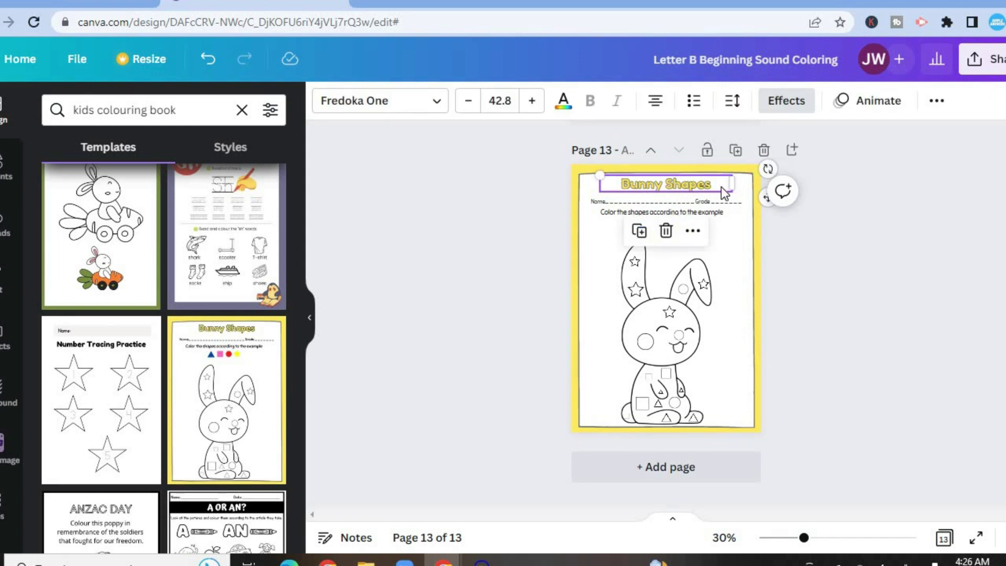
{"action": "double_click", "coordinate": [707, 189]}
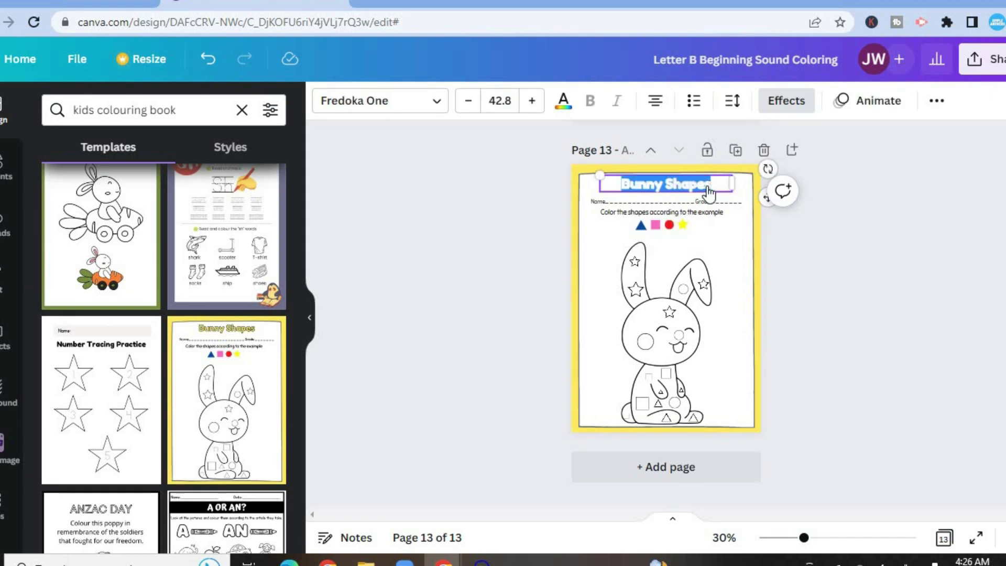
{"action": "key", "text": "BackSpace"}
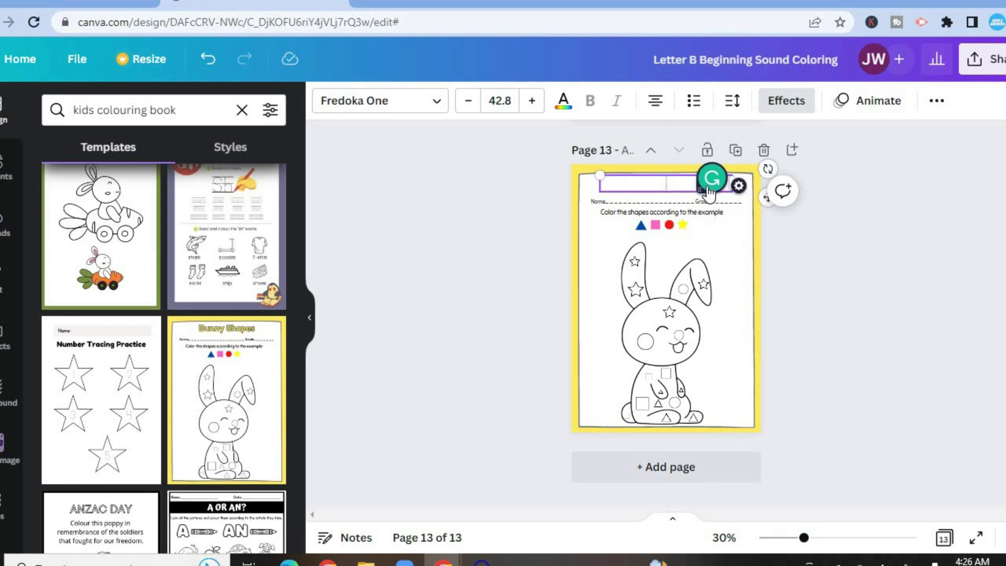
{"action": "type", "text": "Coloring"}
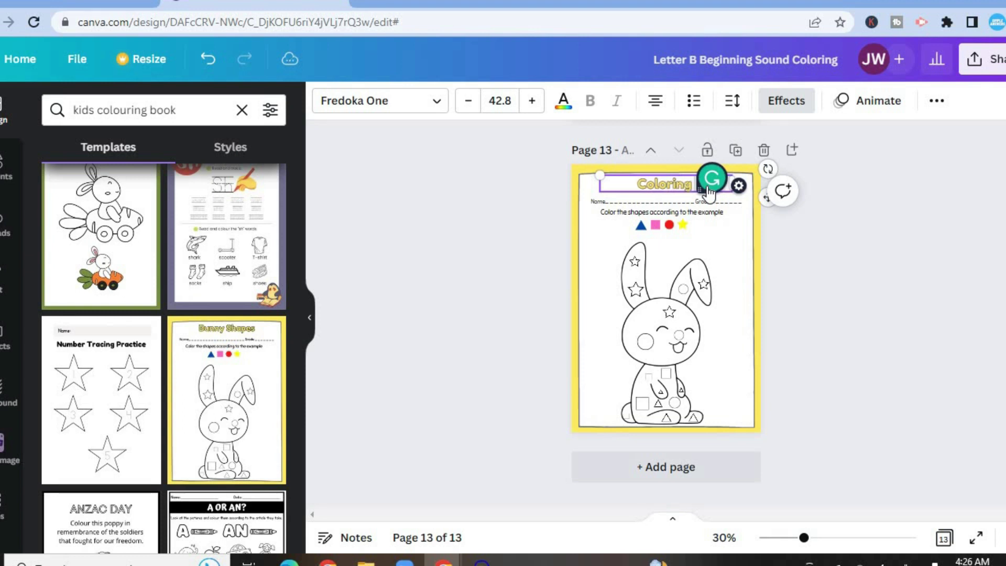
{"action": "type", "text": " Book"}
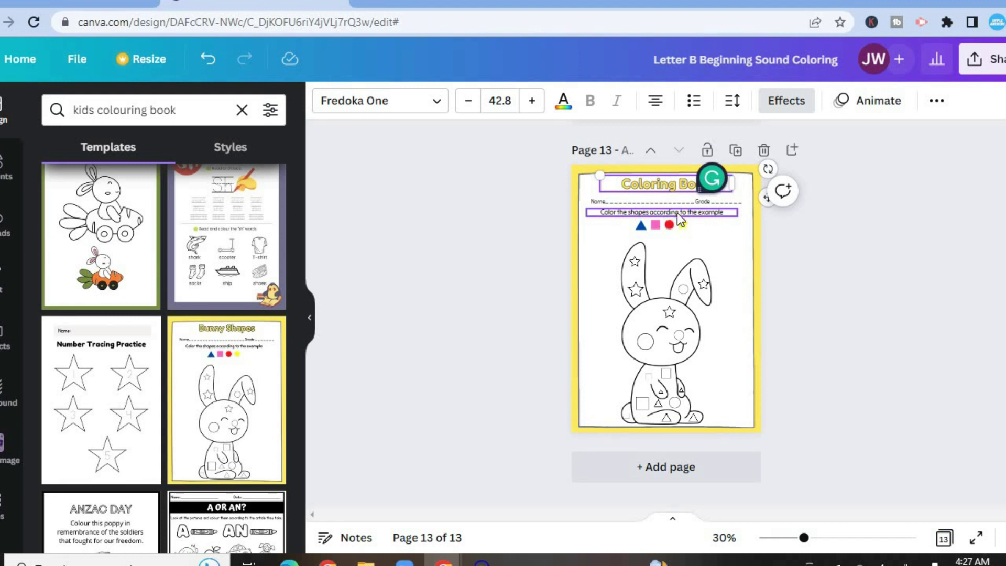
Delete the 'Color the shapes according to the example' line under the title
{"action": "left_click", "coordinate": [677, 212]}
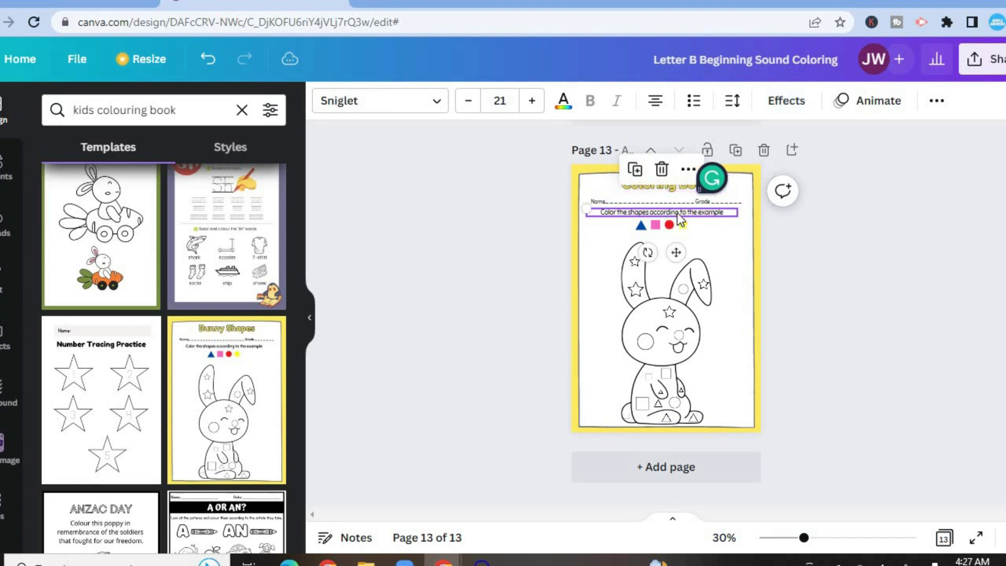
{"action": "left_click", "coordinate": [662, 170]}
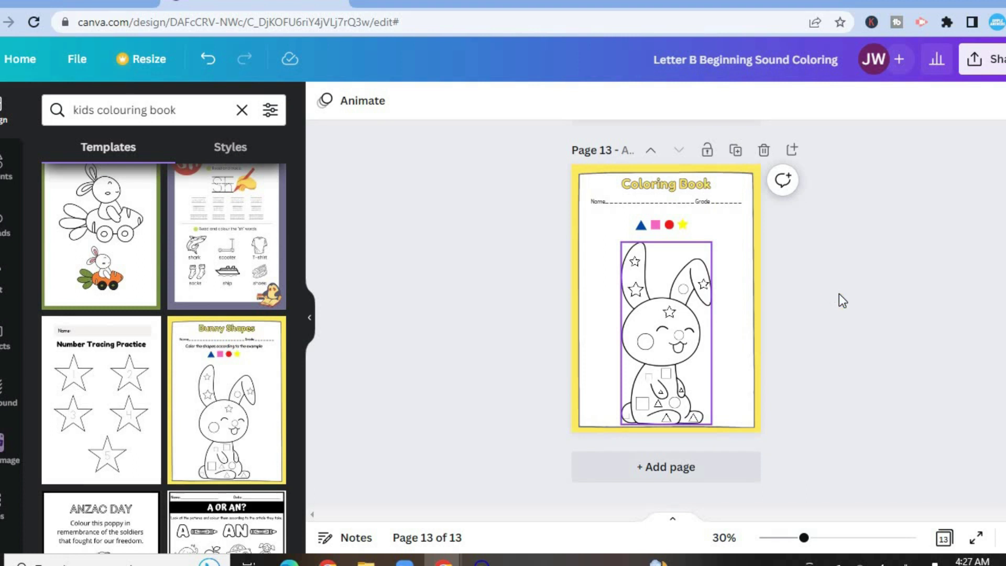
{"action": "left_click", "coordinate": [981, 76]}
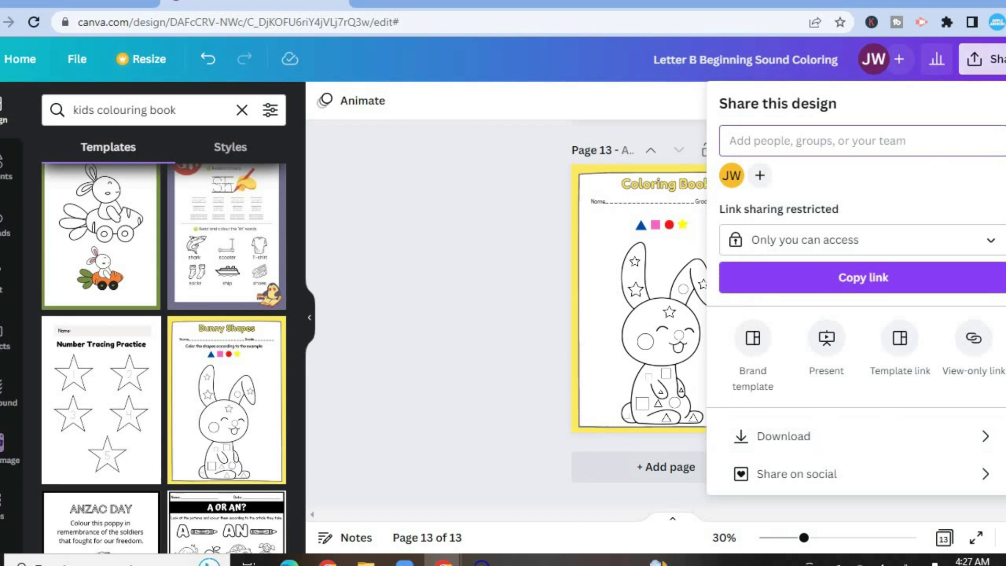
{"action": "scroll", "coordinate": [905, 449], "scroll_direction": "down", "scroll_amount": 2}
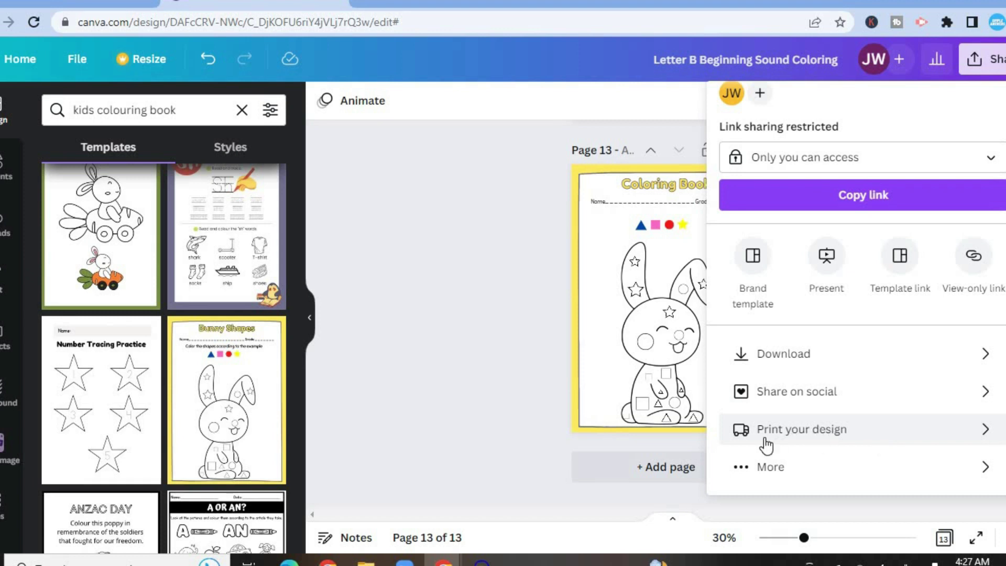
{"action": "left_click", "coordinate": [516, 398]}
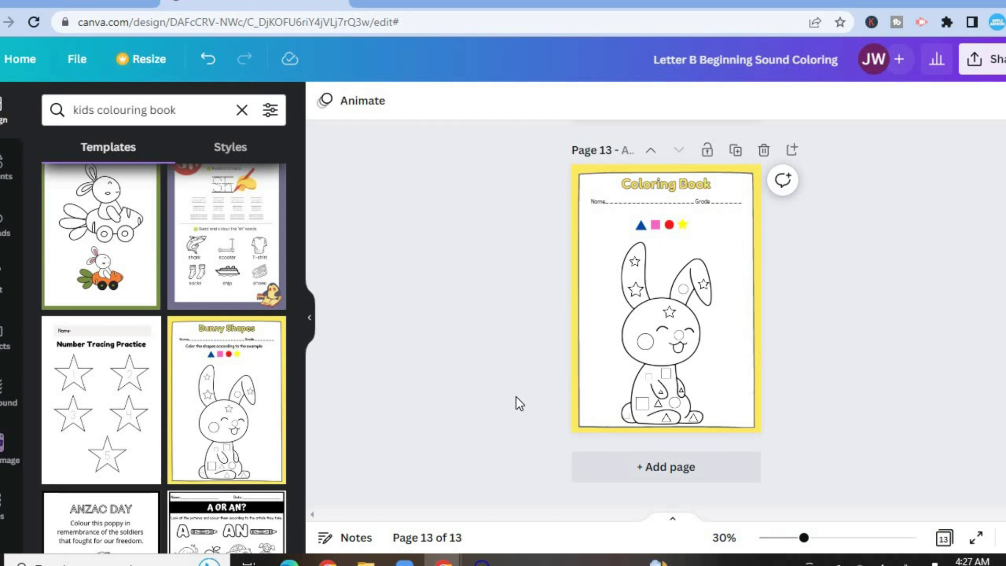